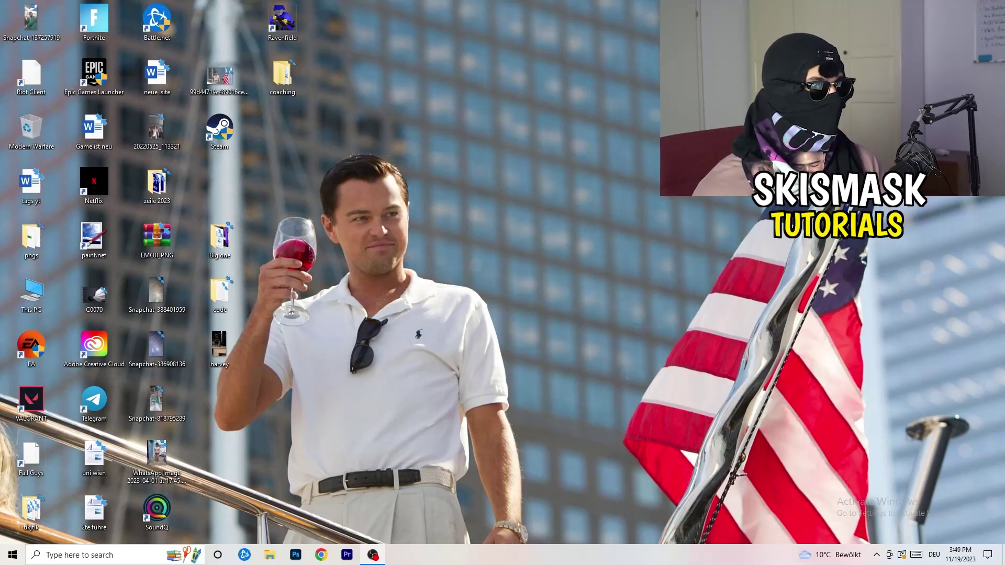
Step: Move the Steam desktop shortcut and set it to Windows 8 compatibility mode, running as administrator
drag(219, 129, 497, 229)
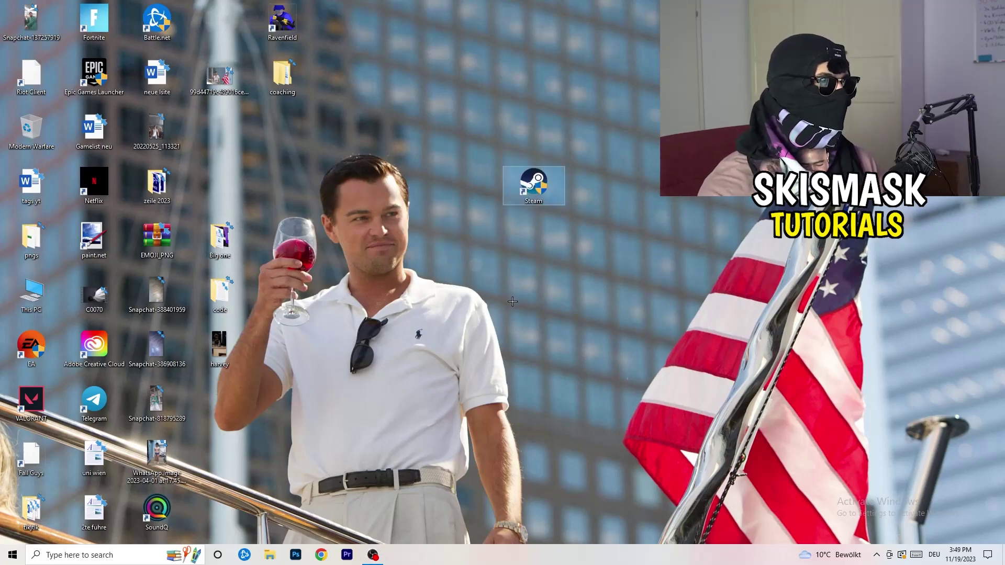
right_click(538, 189)
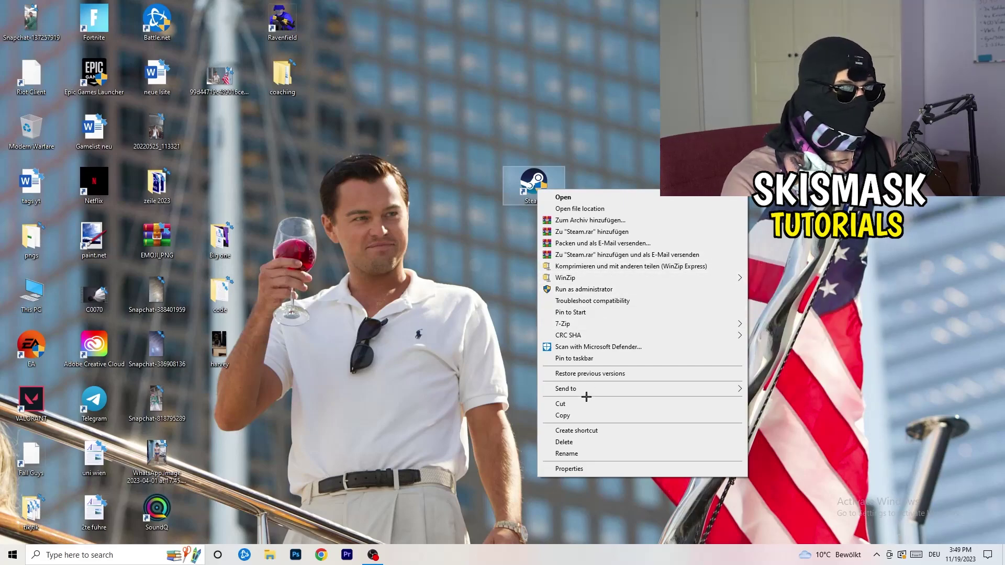
click(569, 469)
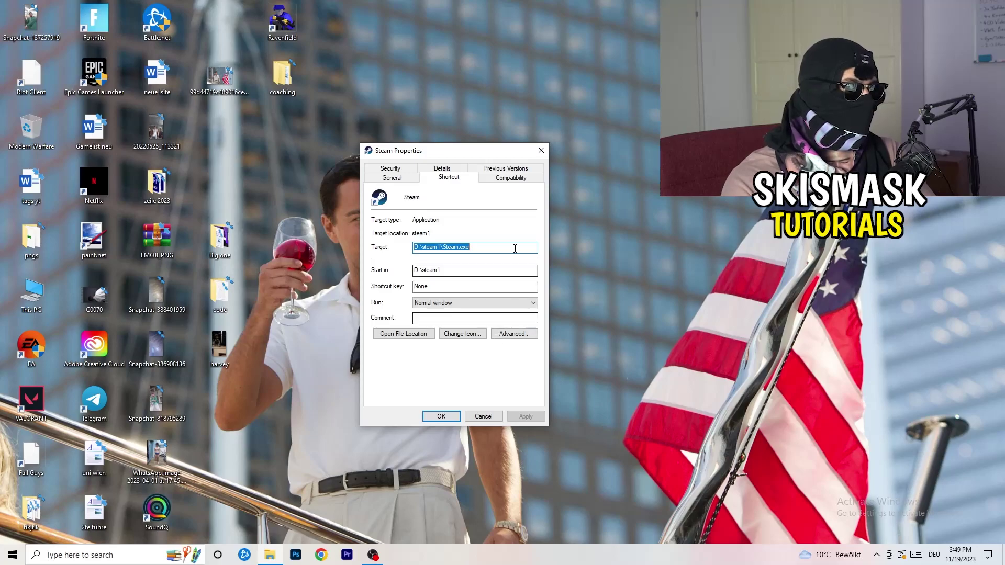
click(511, 177)
drag(465, 150, 583, 106)
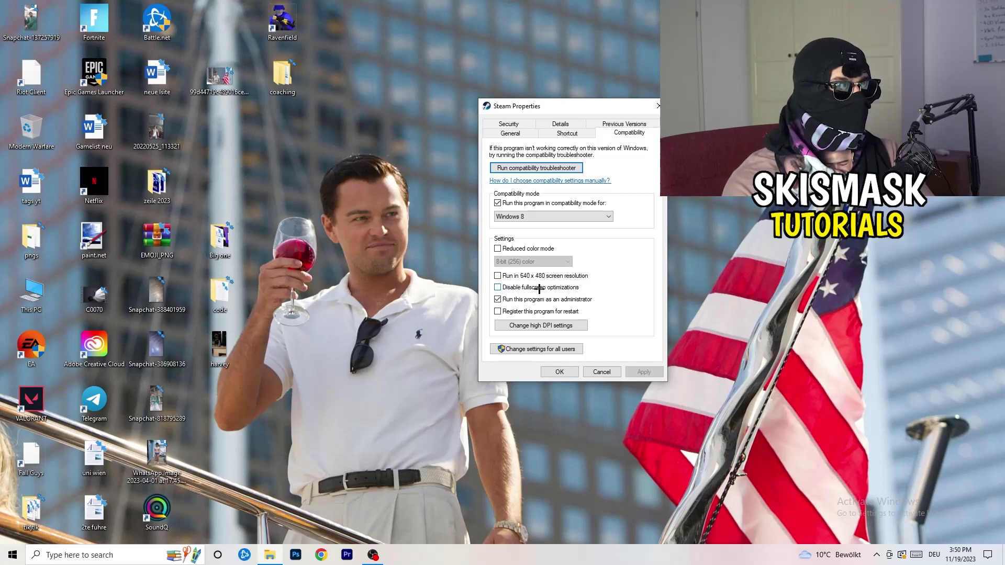
click(496, 300)
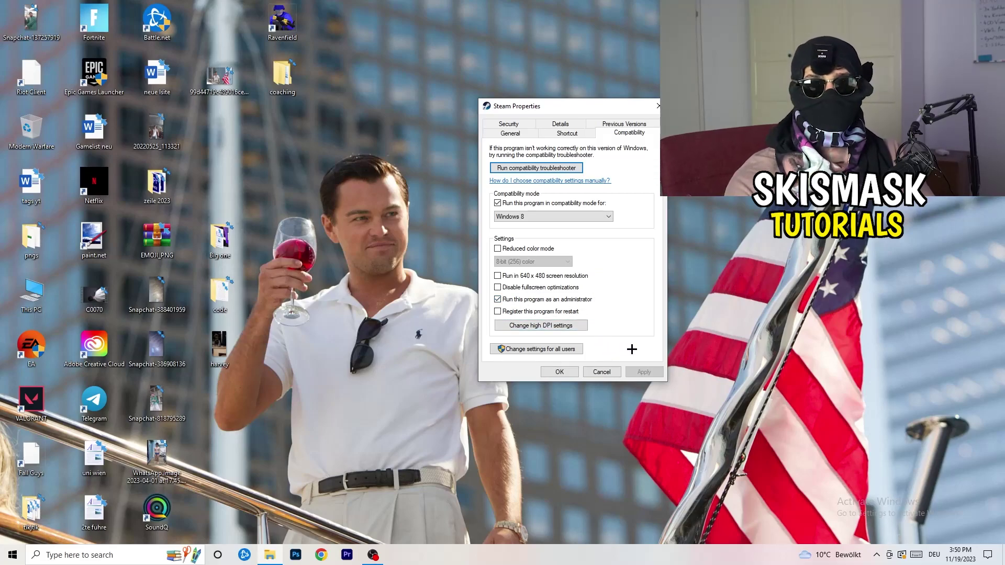
click(569, 372)
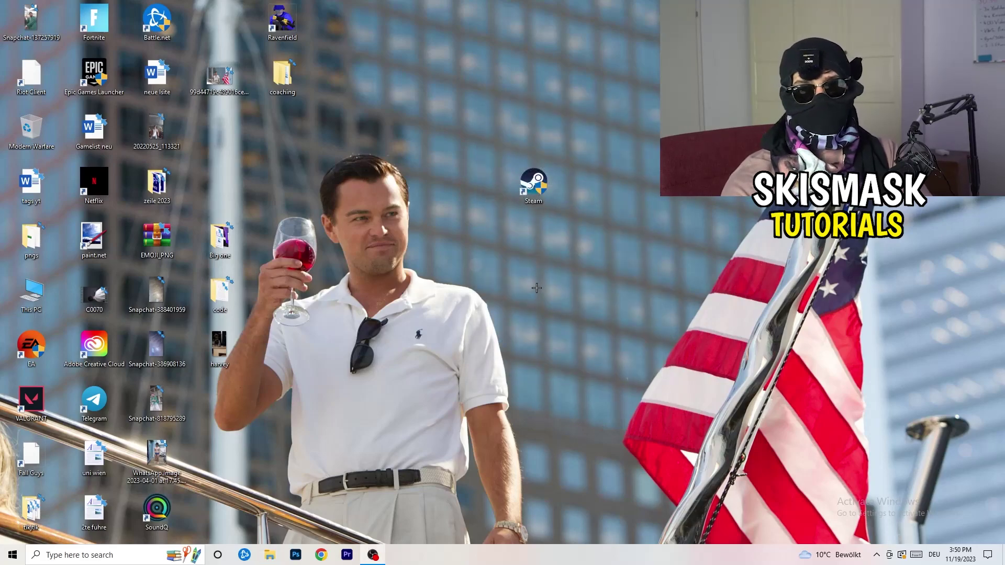
Step: Move the Steam shortcut beside the figure's head and recheck its Windows 8 and administrator compatibility settings
drag(537, 186, 474, 186)
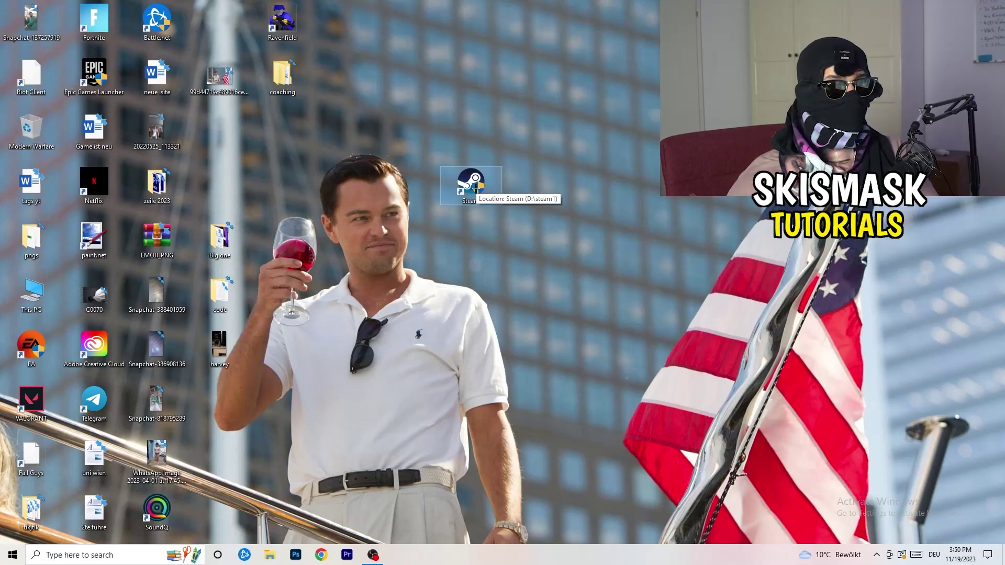
drag(475, 187, 349, 189)
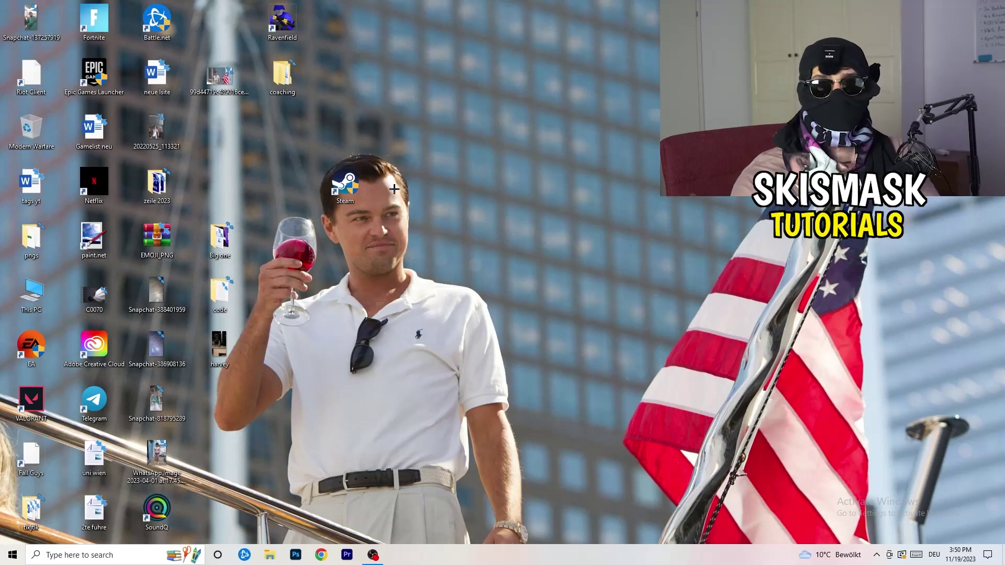
right_click(346, 195)
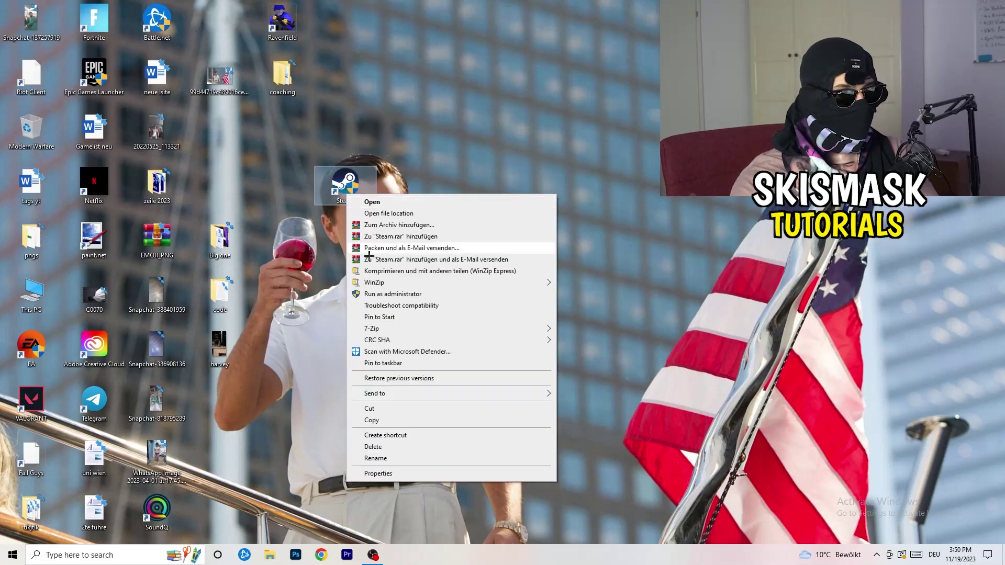
click(384, 474)
click(500, 229)
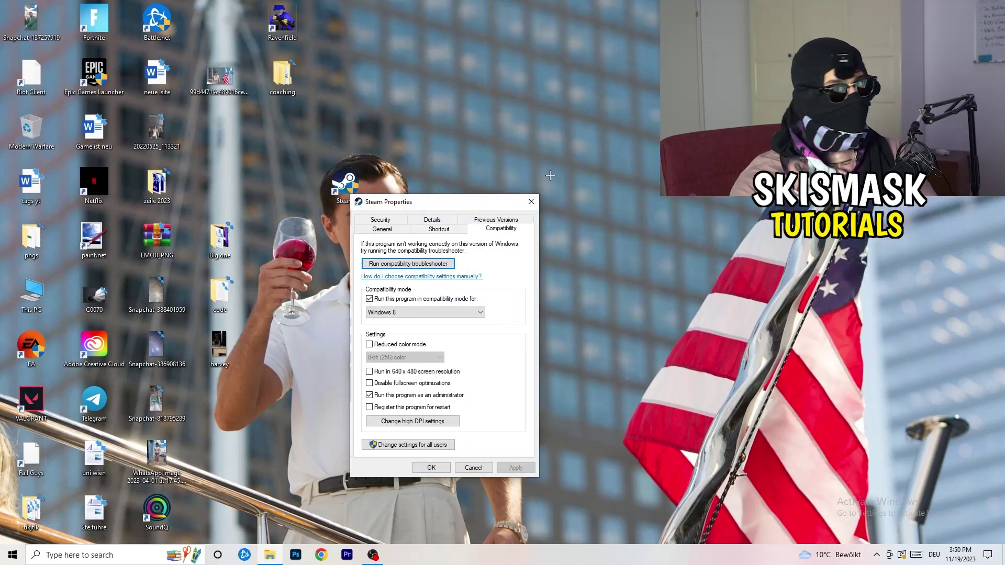
click(531, 202)
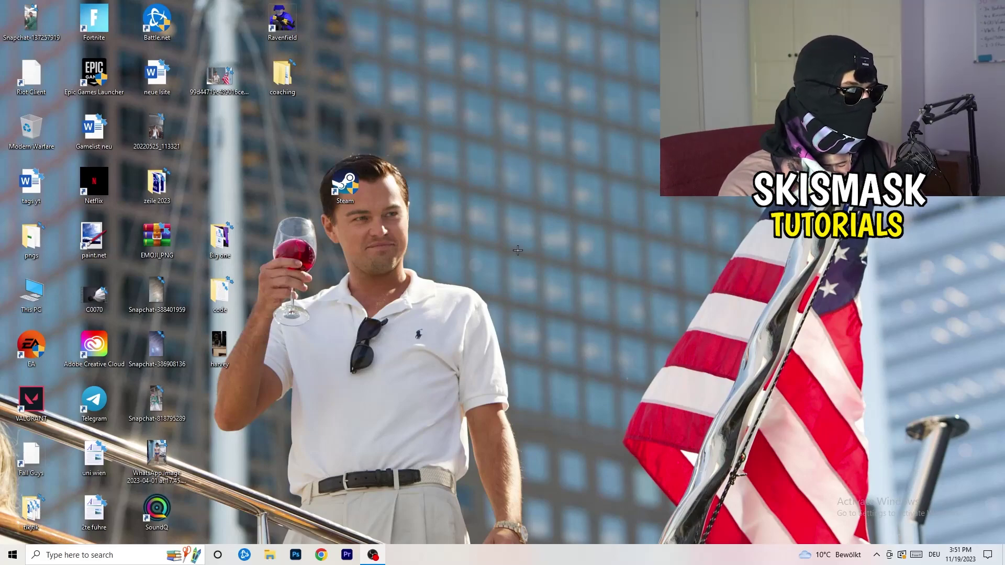
mouse_move(507, 561)
mouse_down()
mouse_move(858, 291)
mouse_move(565, 490)
mouse_move(511, 557)
mouse_up()
Step: Launch Task Manager from the taskbar, maximize it, and expand to the detailed process list
right_click(511, 557)
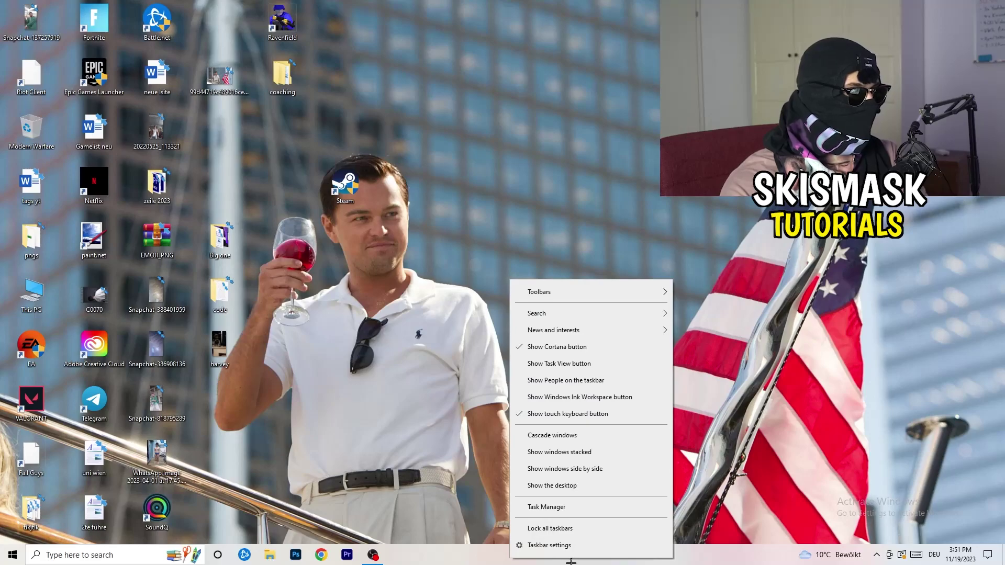
click(559, 507)
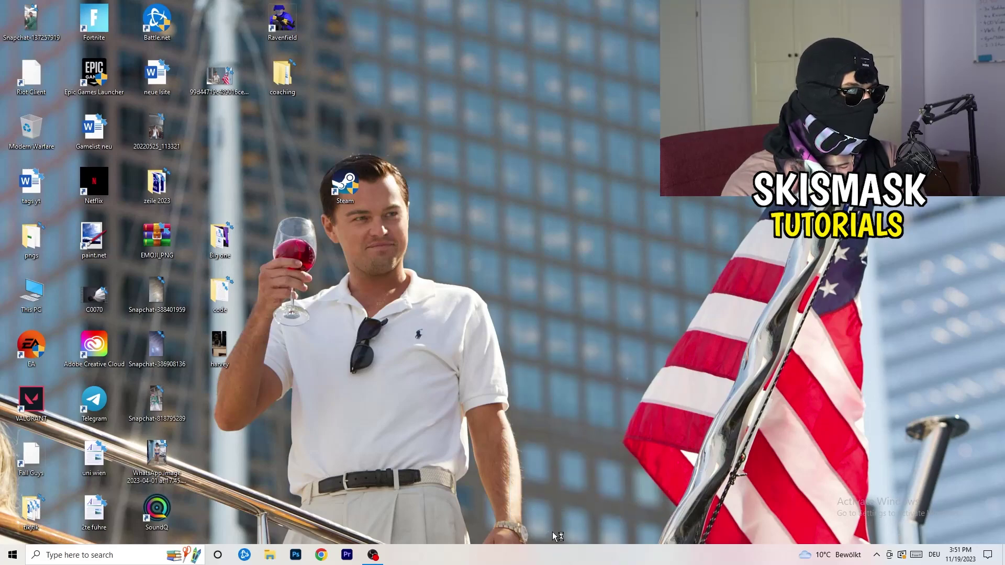
click(585, 25)
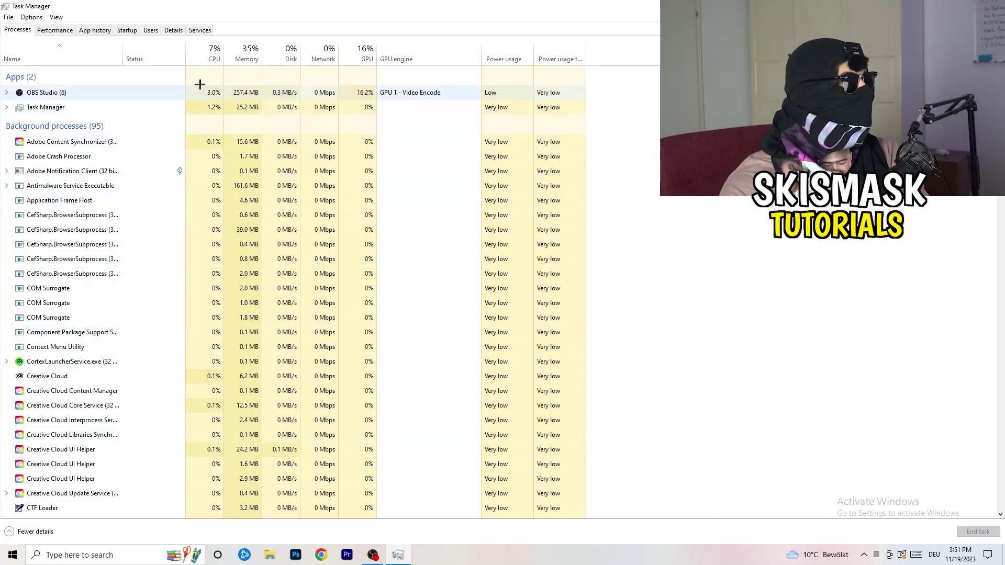
click(173, 30)
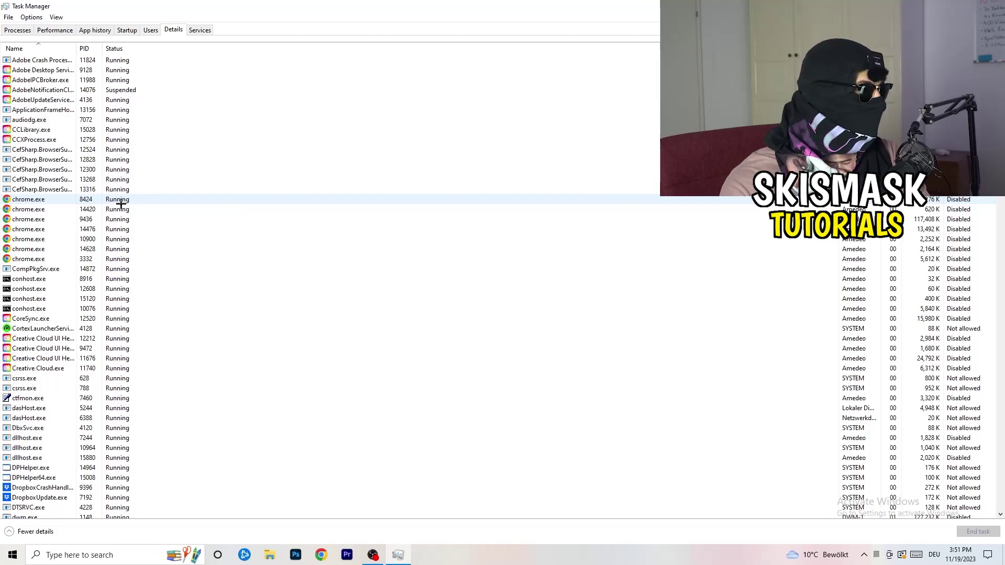
scroll(121, 204, down, 3)
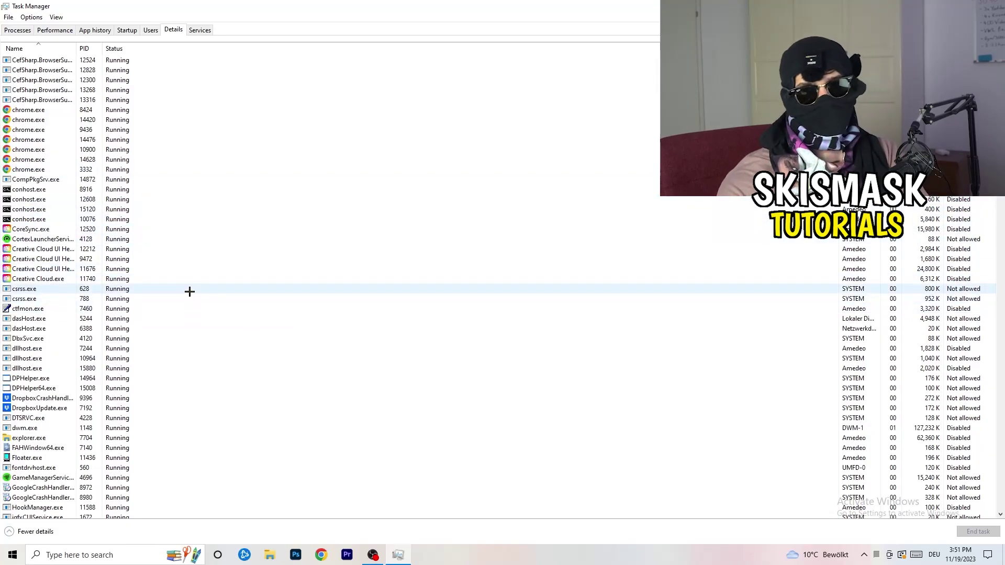
Step: Look at the Creative Cloud UI Helper process options, then show the Startup apps list
right_click(42, 269)
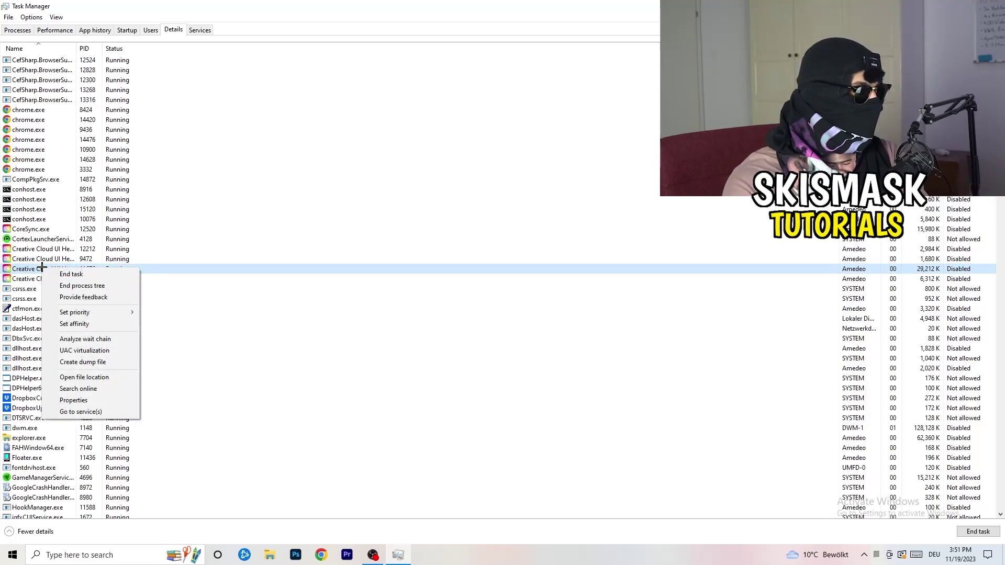
mouse_move(91, 315)
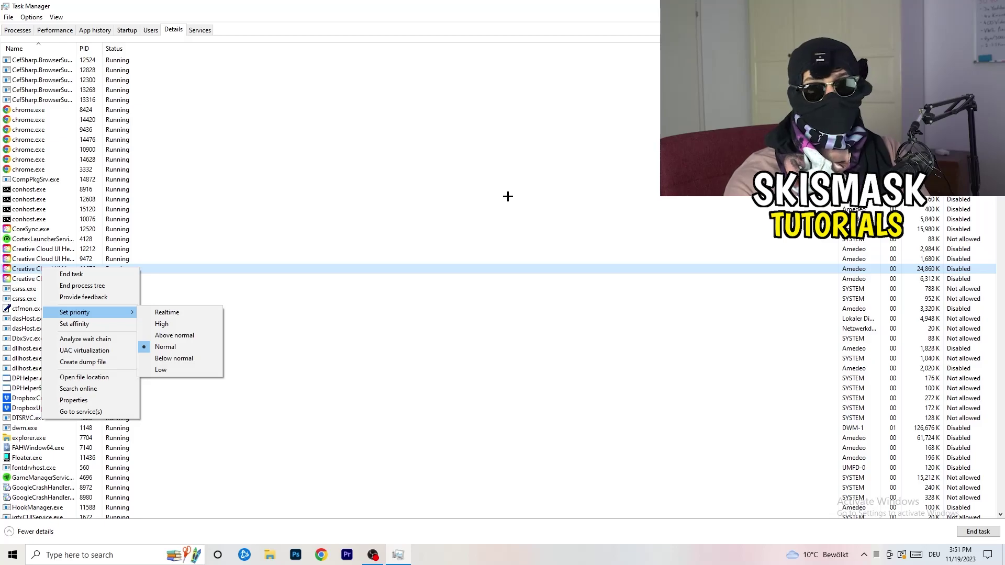
click(133, 29)
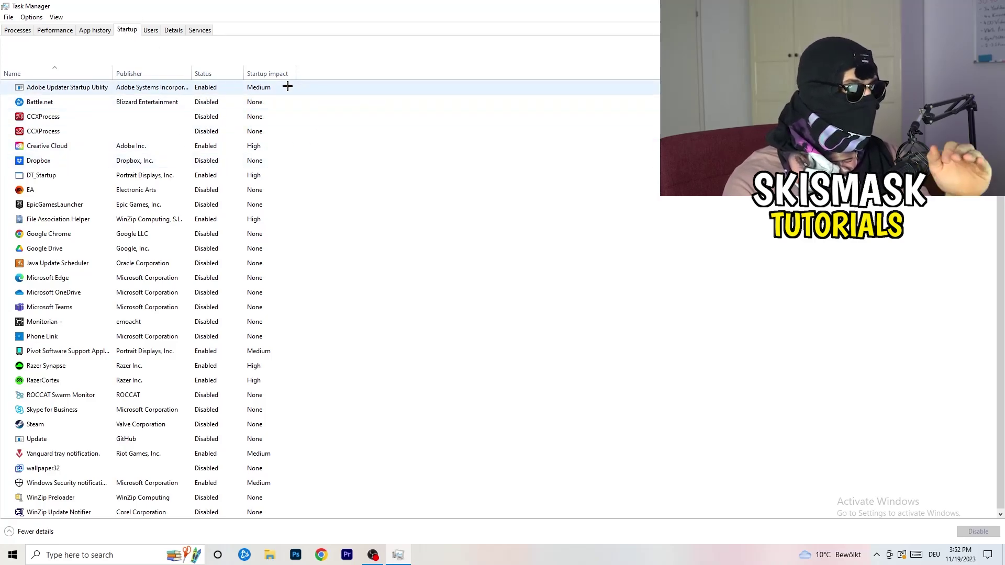
Step: Review the startup entries, leaving File Association Helper enabled, then return to the Processes list
scroll(296, 464, down, 1)
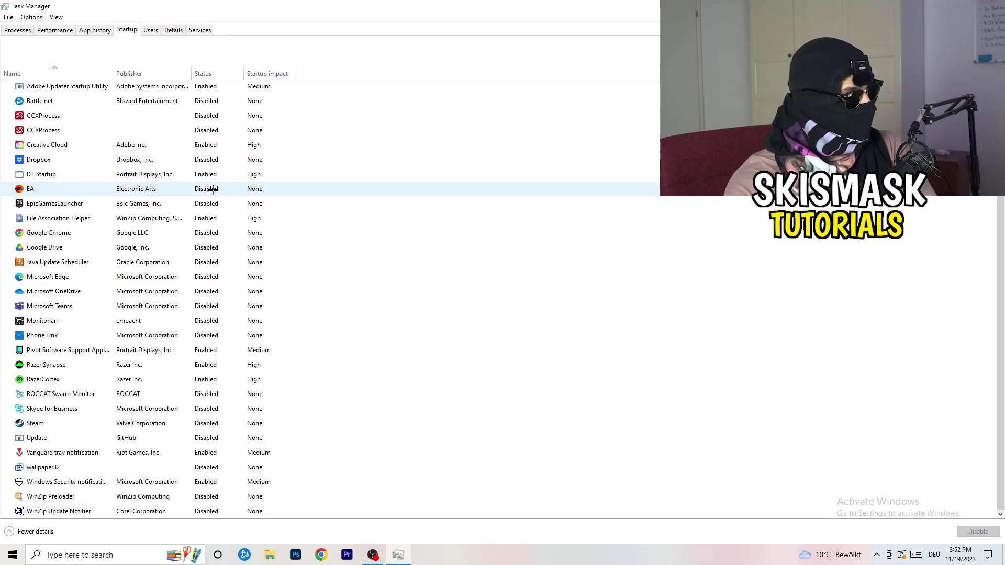
right_click(211, 218)
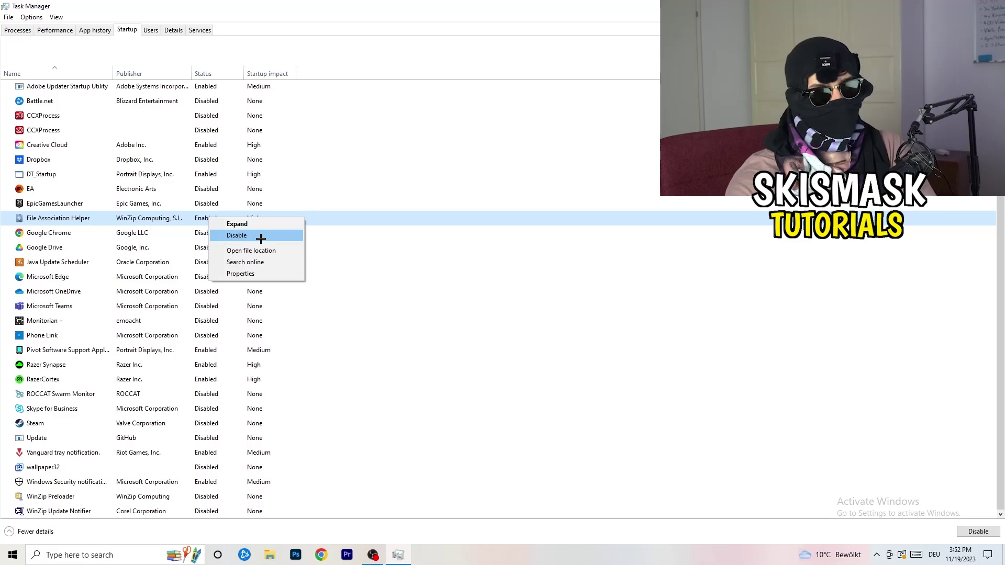
click(410, 77)
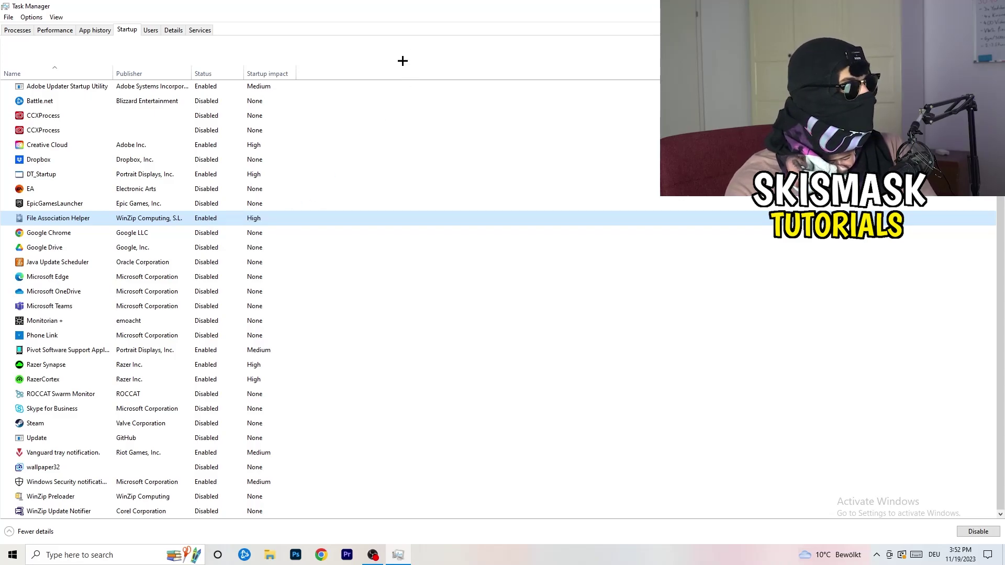
click(30, 30)
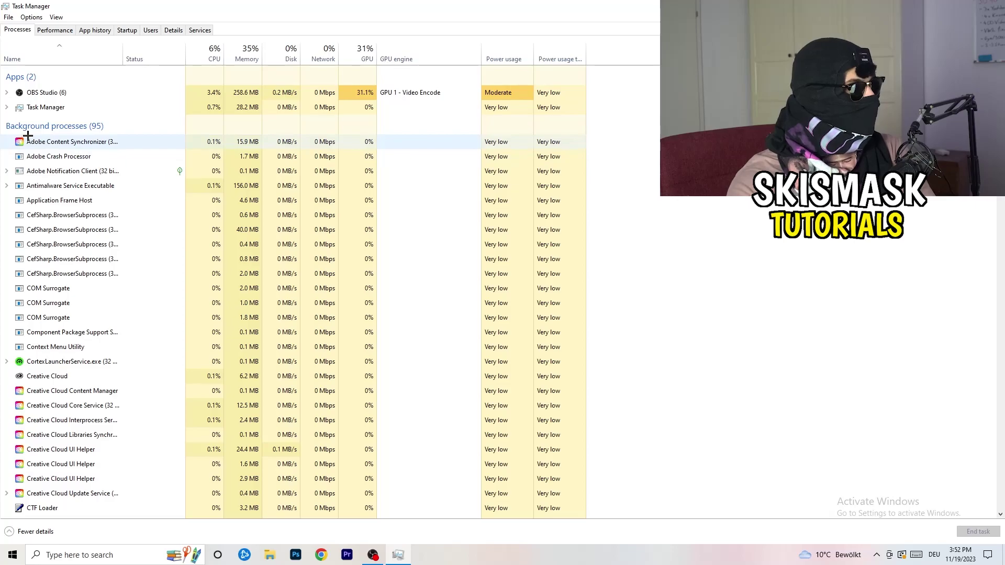
Step: Sort the running processes by CPU usage, then by GPU usage in reverse order
click(207, 50)
click(353, 47)
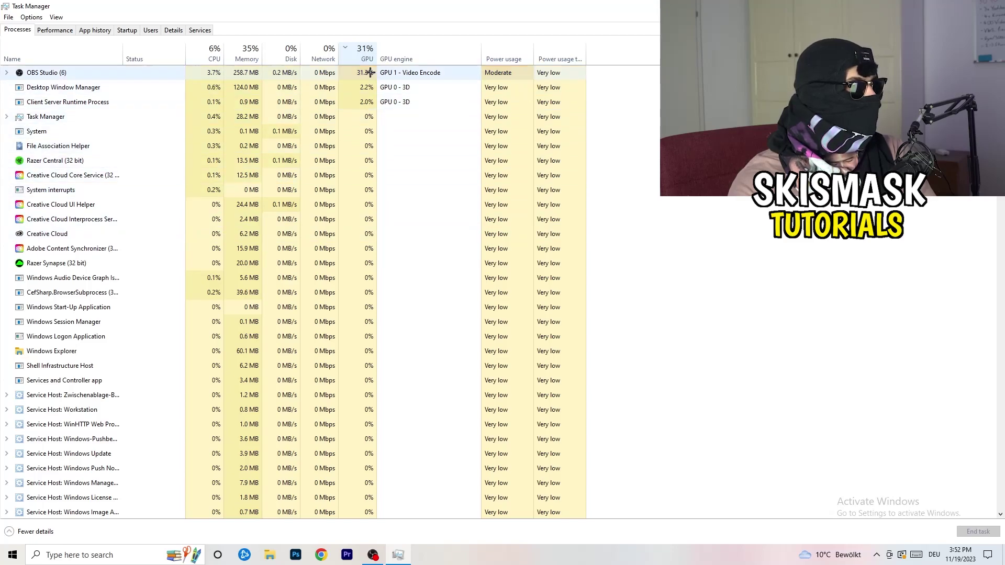
click(363, 55)
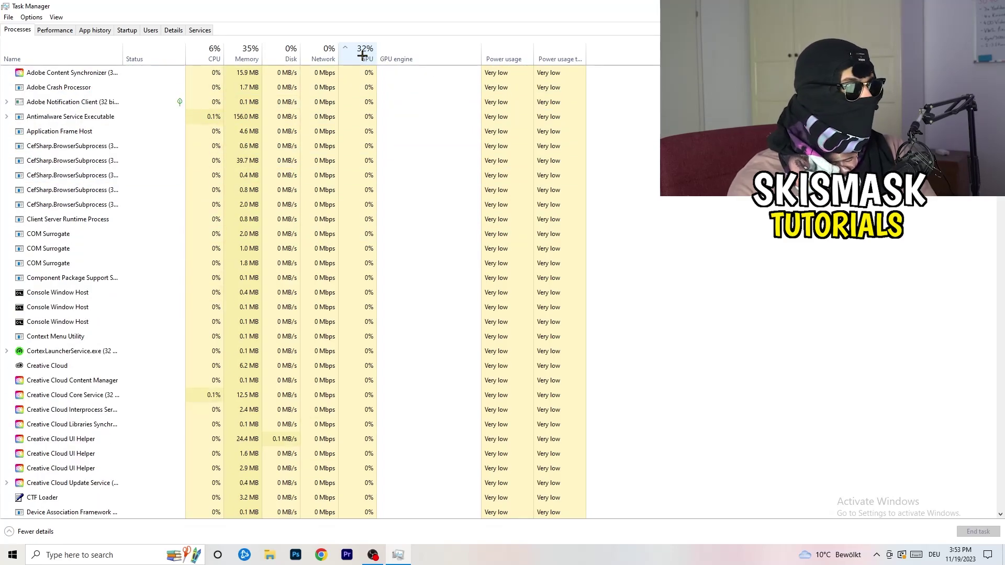
scroll(367, 169, down, 4)
scroll(367, 168, down, 5)
scroll(370, 166, up, 10)
scroll(371, 163, down, 20)
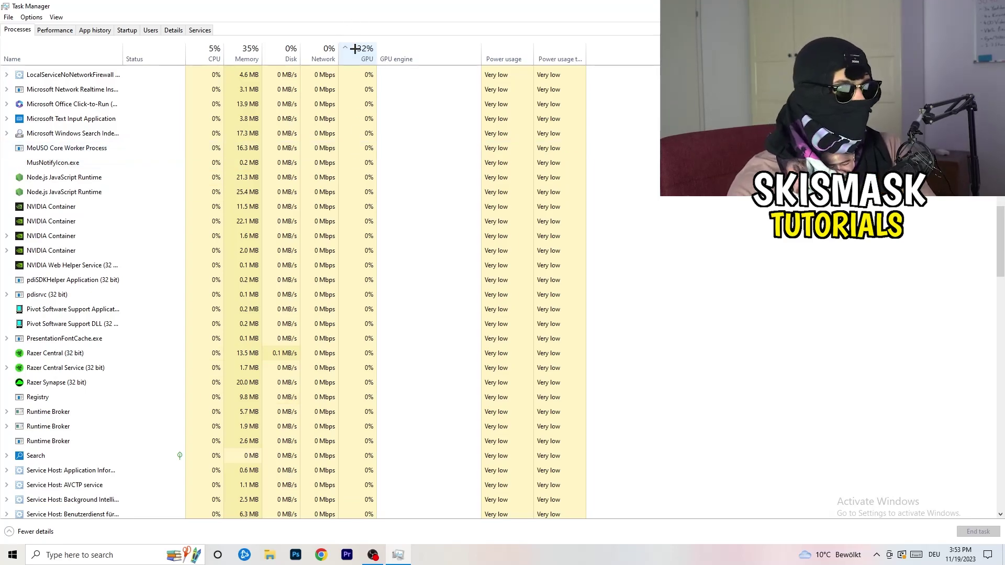
Step: End the Microsoft Windows Search Indexer task and close Task Manager
right_click(341, 130)
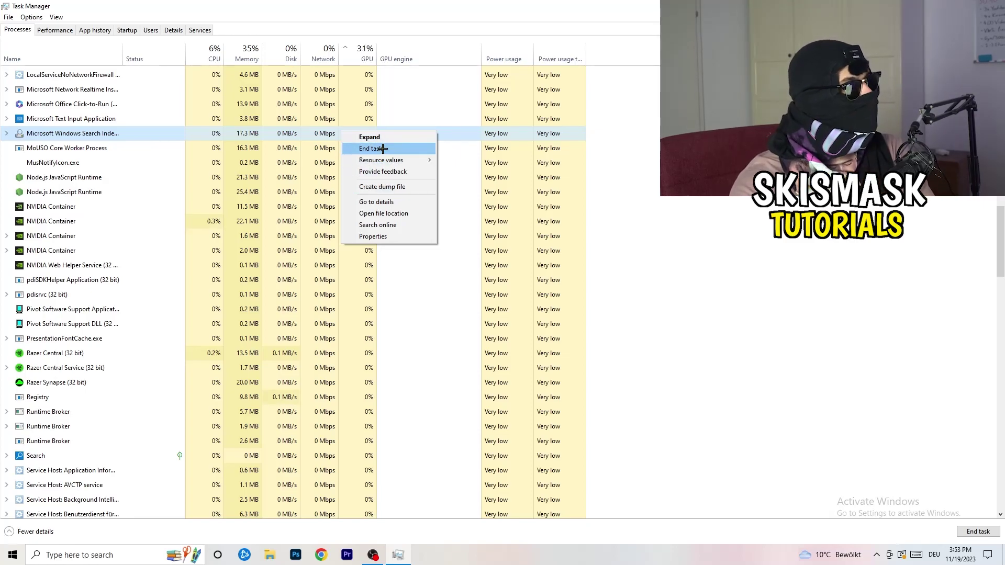
click(209, 51)
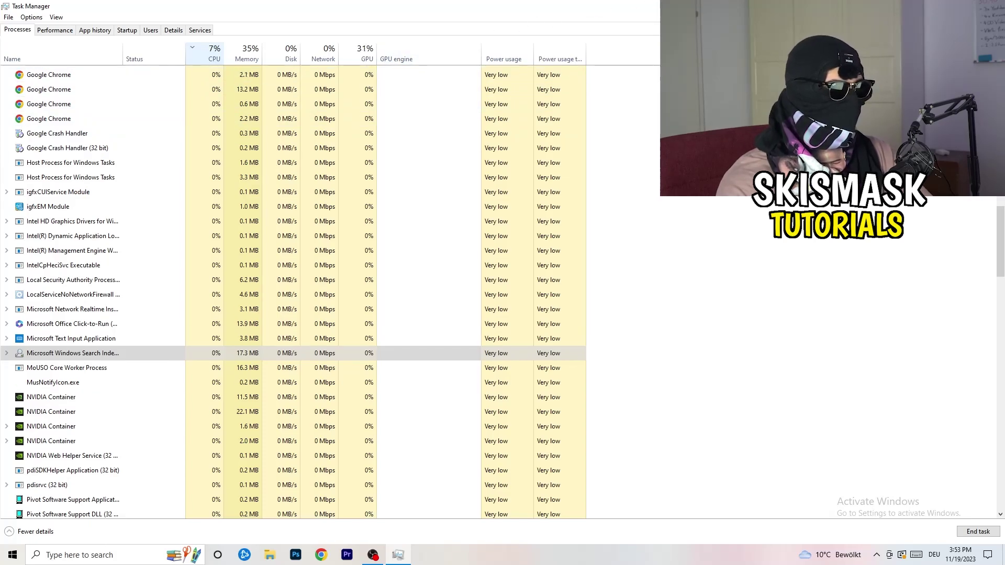
key(alt+F4)
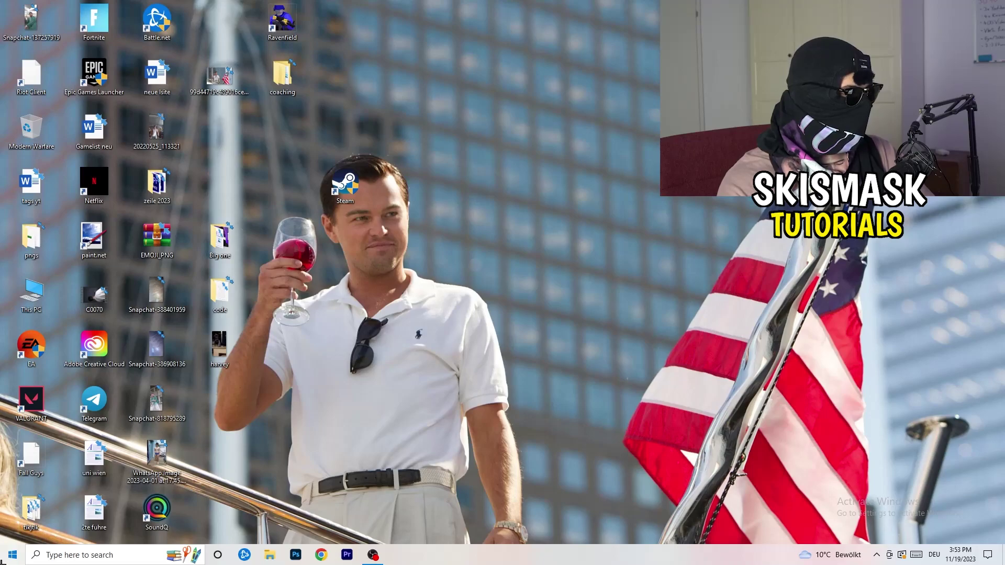
Step: In Settings > Gaming, confirm Captures background recording is Off, then go to Game Mode
click(13, 554)
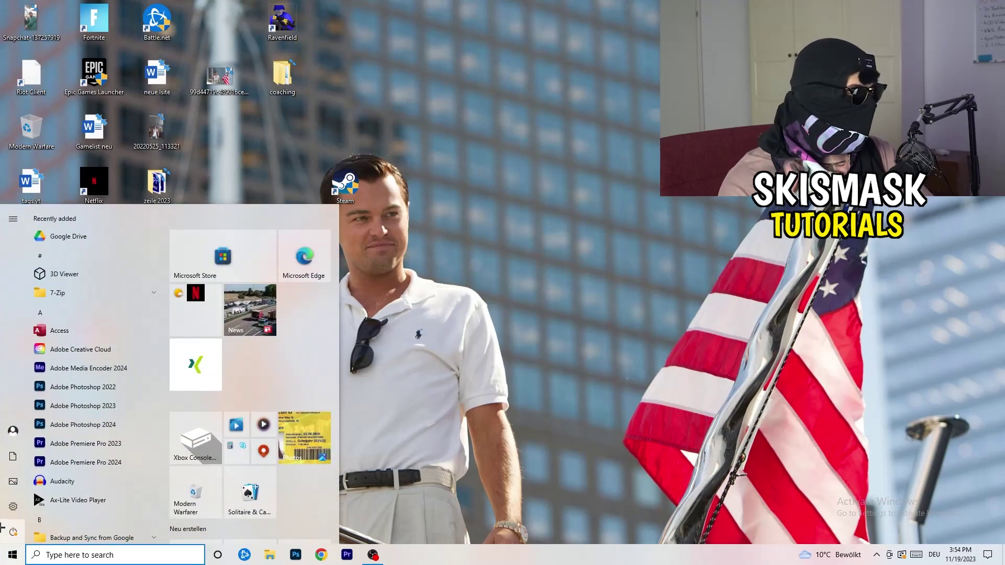
click(13, 506)
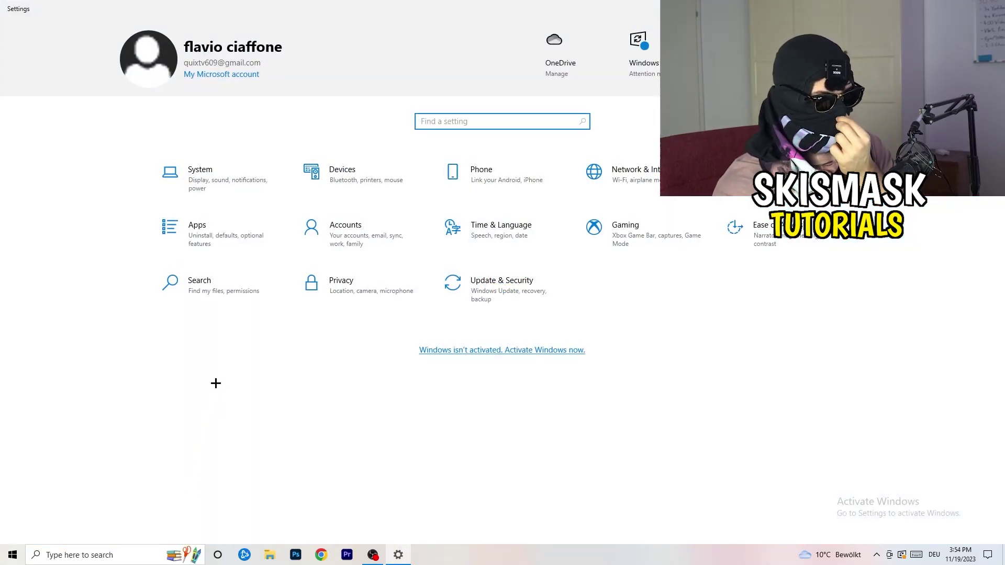
click(623, 233)
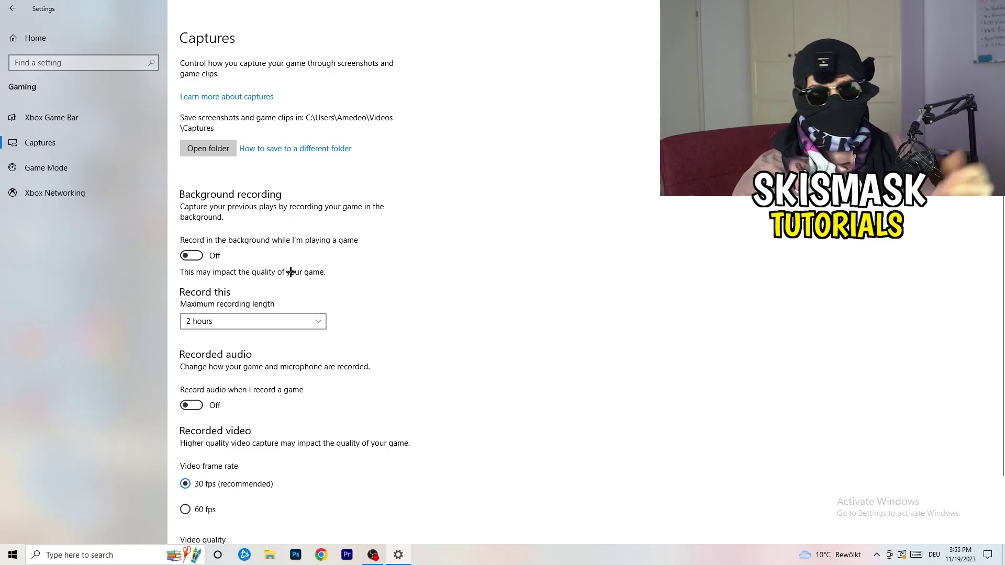
scroll(290, 271, down, 2)
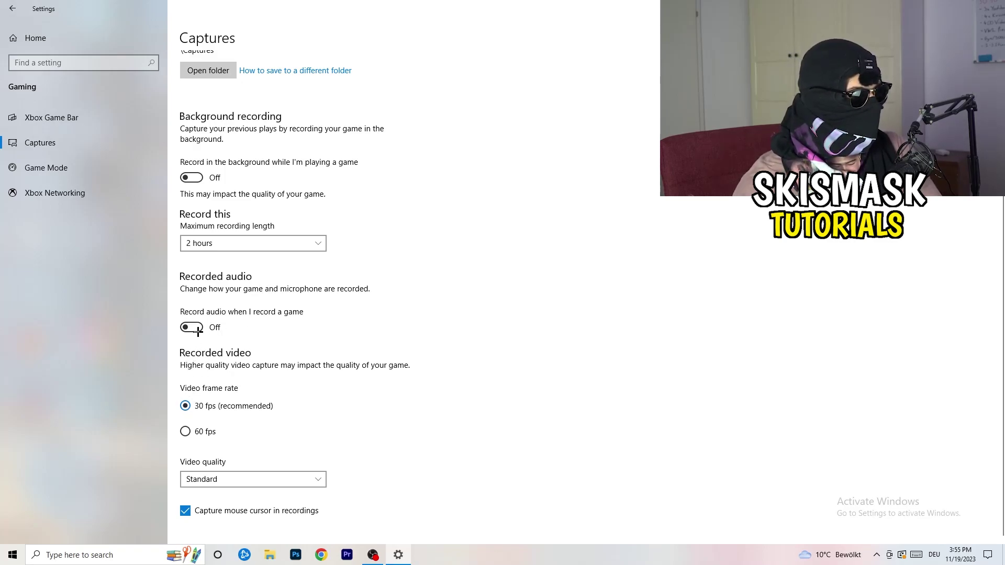
click(24, 166)
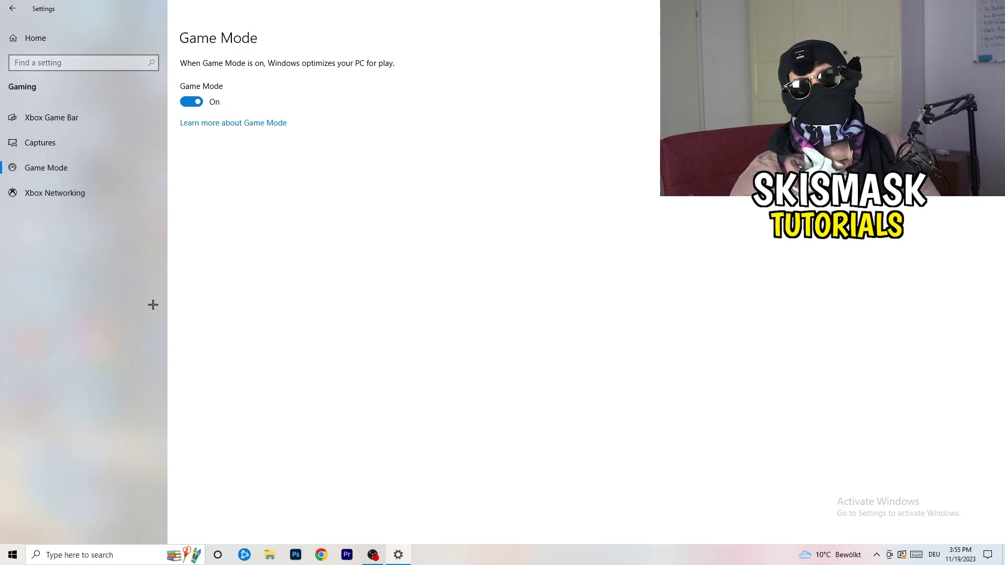